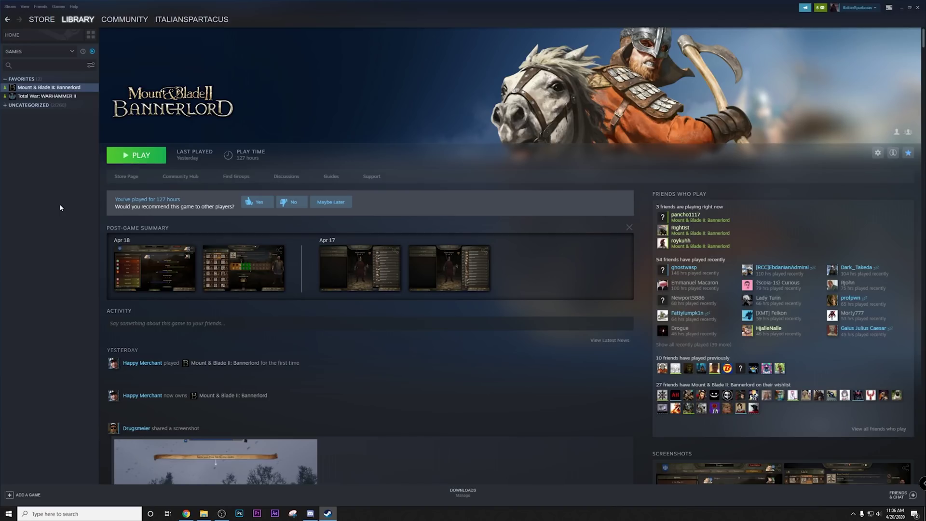
Browse the local files of Mount & Blade II: Bannerlord from the game library
right_click(38, 88)
mouse_move(71, 125)
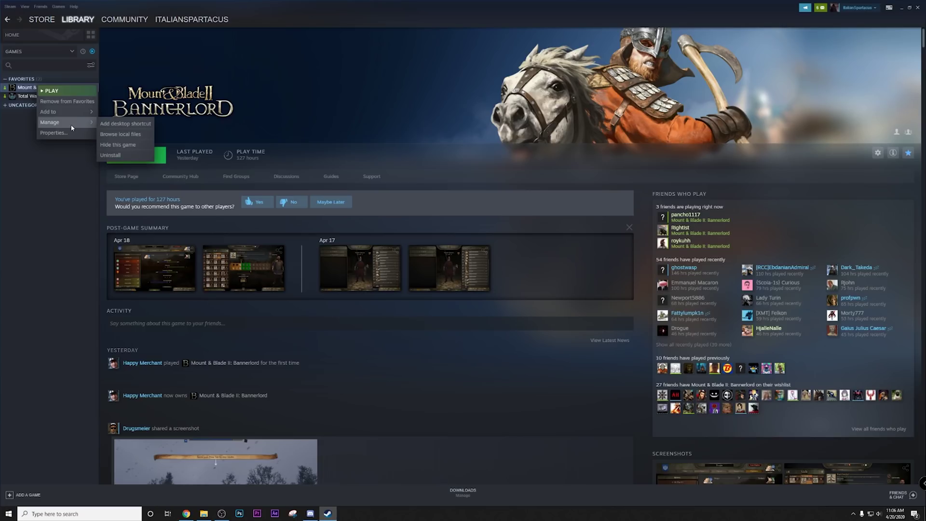
click(126, 138)
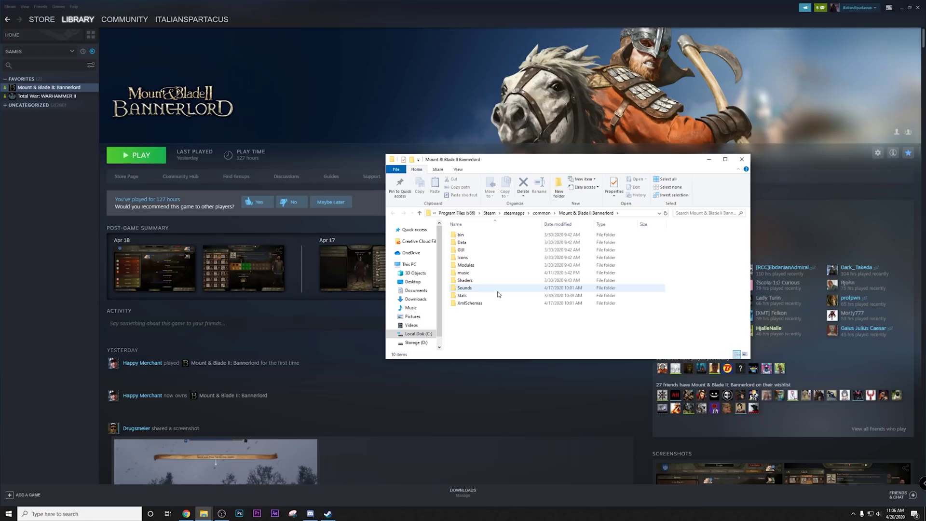
Open the Native saves folder under Documents, Mount and Blade II Bannerlord, Game Saves
click(418, 290)
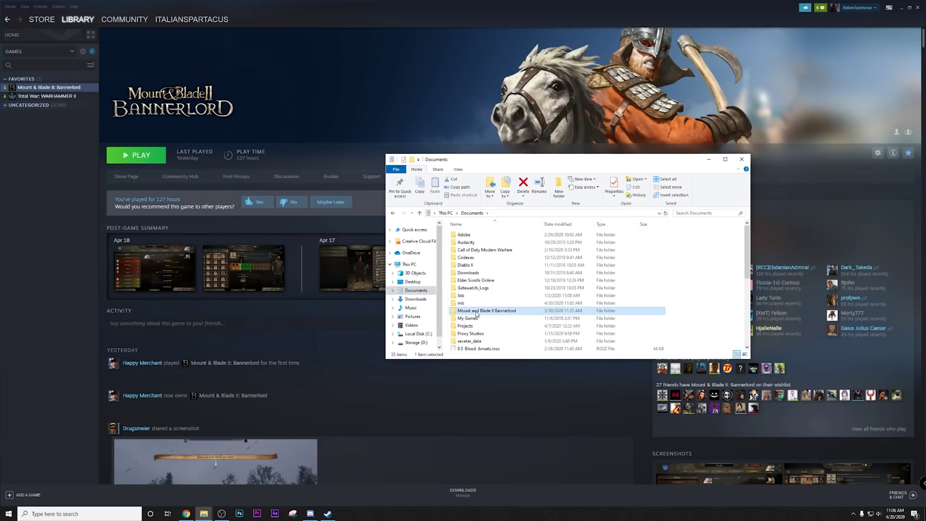
double_click(476, 312)
double_click(470, 250)
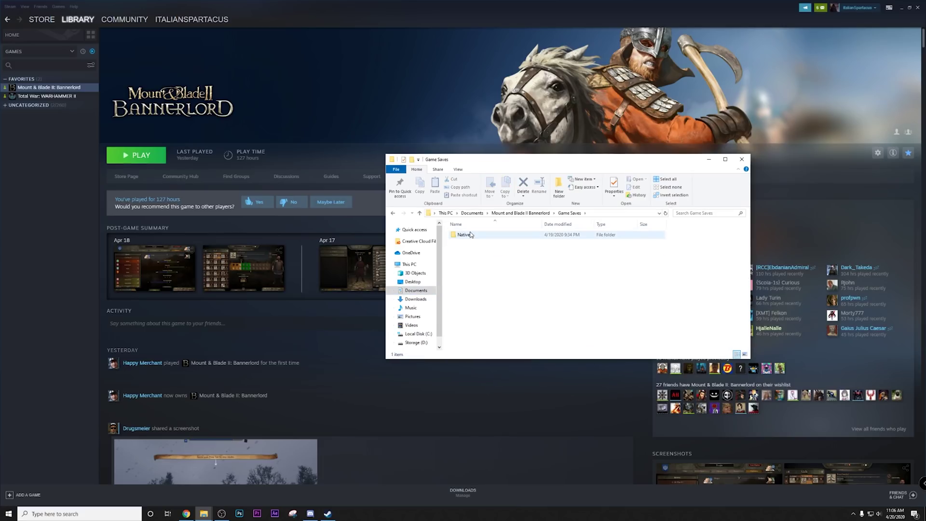
double_click(471, 236)
drag(492, 168, 420, 165)
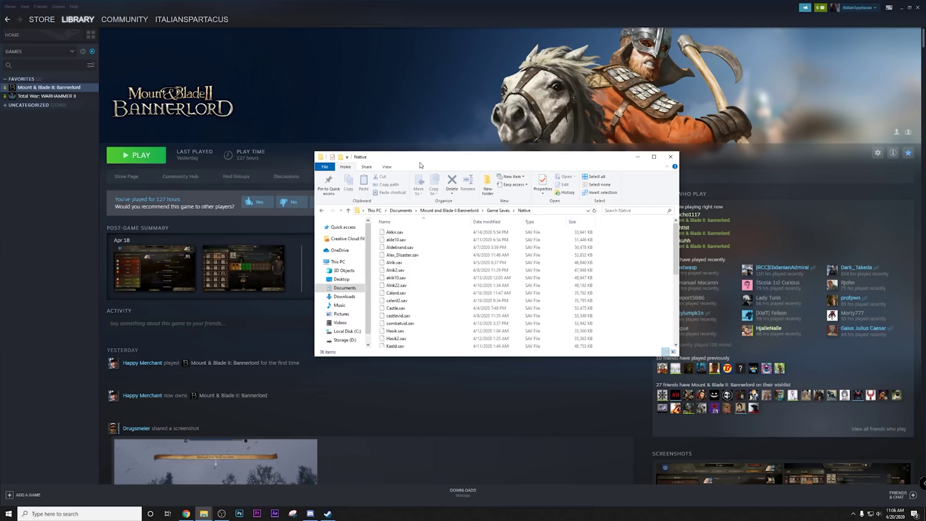
Copy all the save files in the Native folder
scroll(434, 308, down, 5)
click(438, 298)
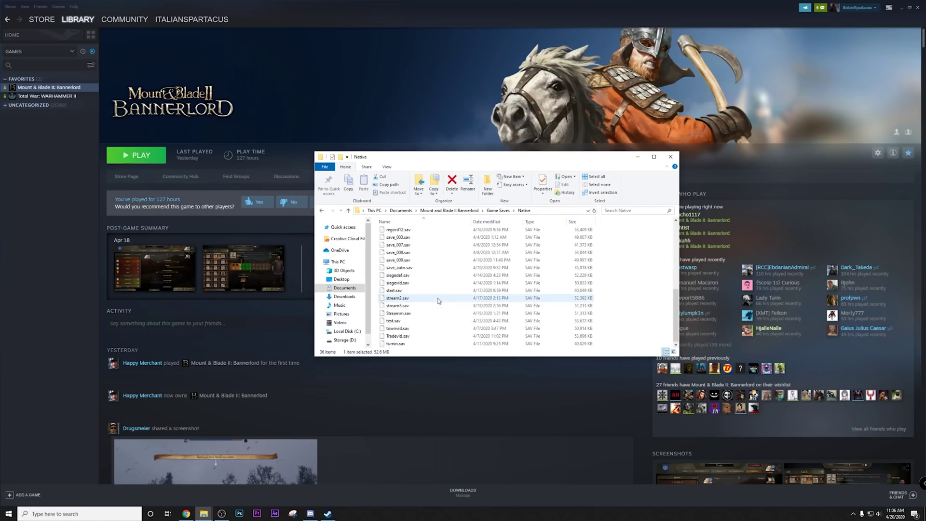
key(ctrl+a)
key(ctrl+c)
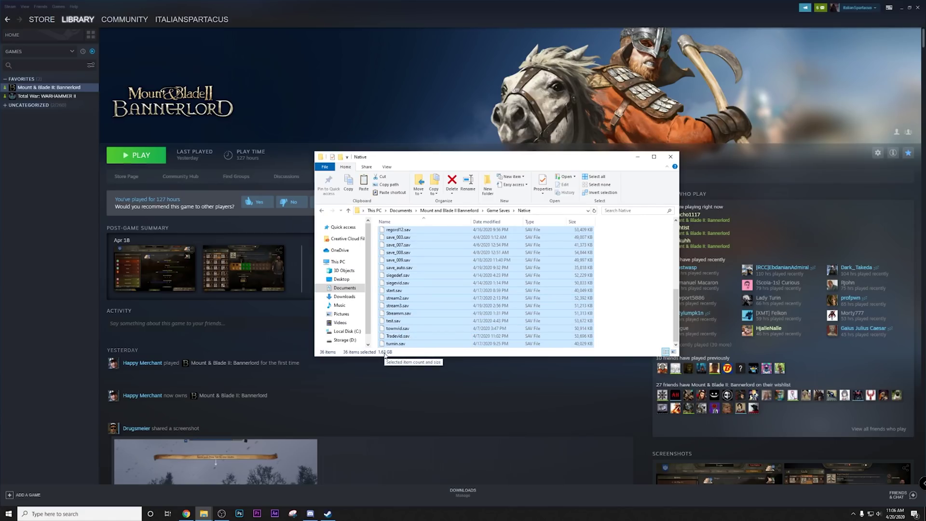
scroll(483, 292, up, 7)
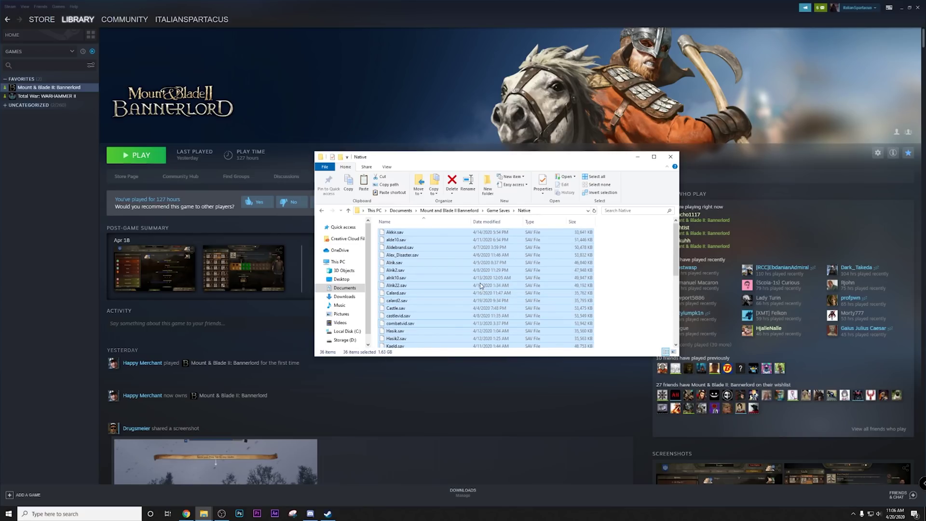
scroll(475, 271, down, 7)
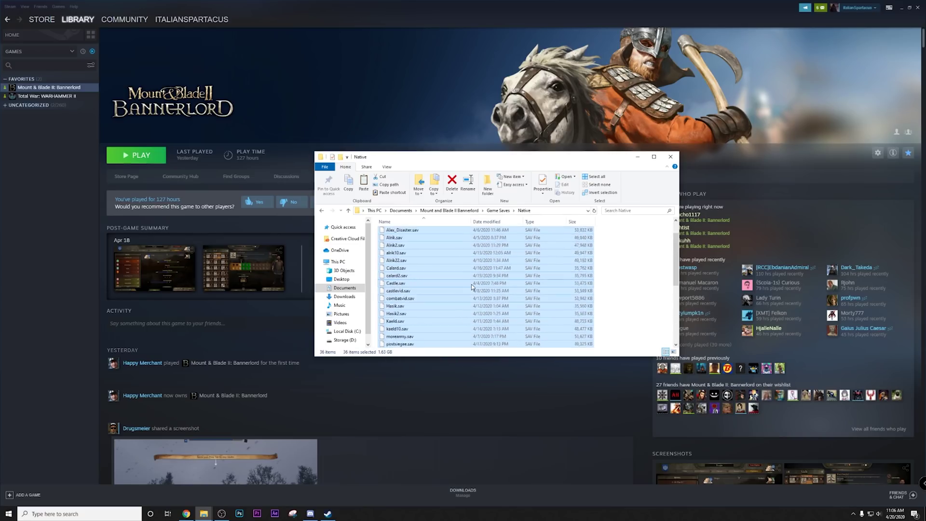
scroll(470, 291, up, 7)
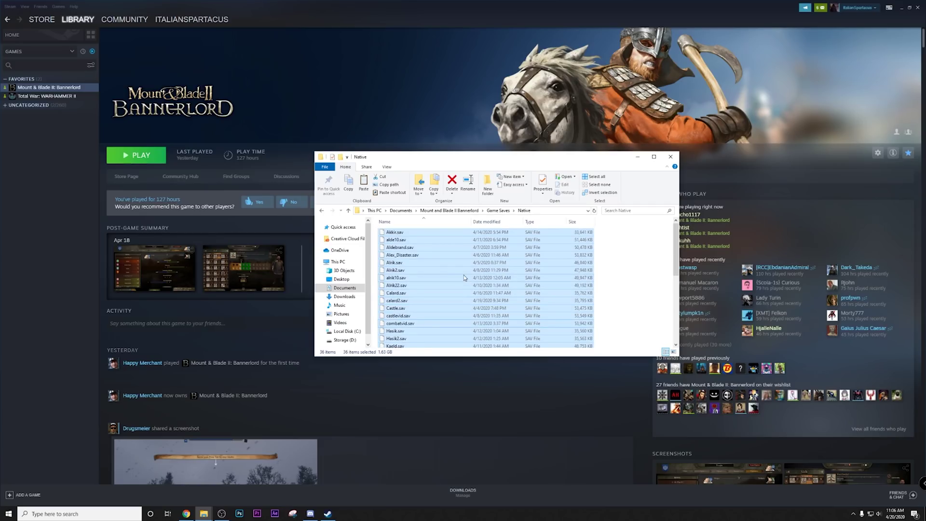
Go back to Documents and open the mb folder to review the version backup folders 1.0.7, 1.1.10 and pre1.2
key(BackSpace)
key(BackSpace)
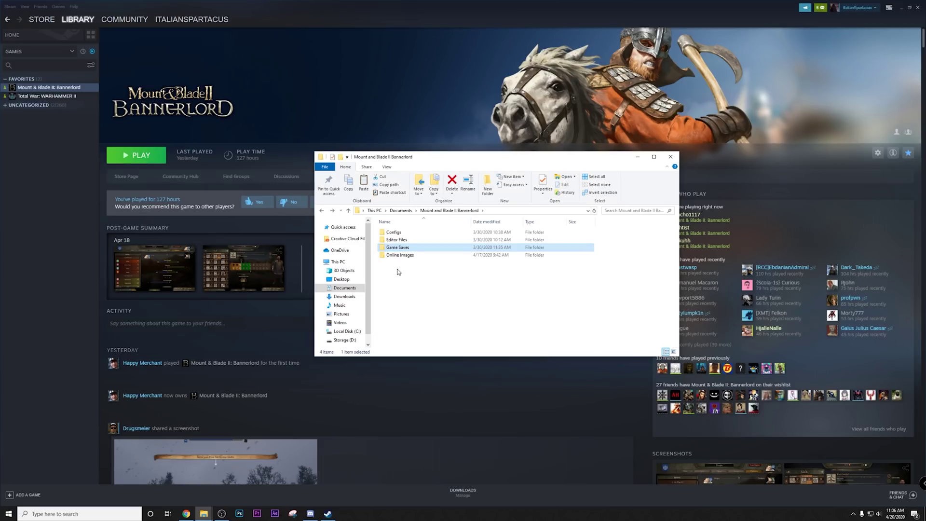
key(BackSpace)
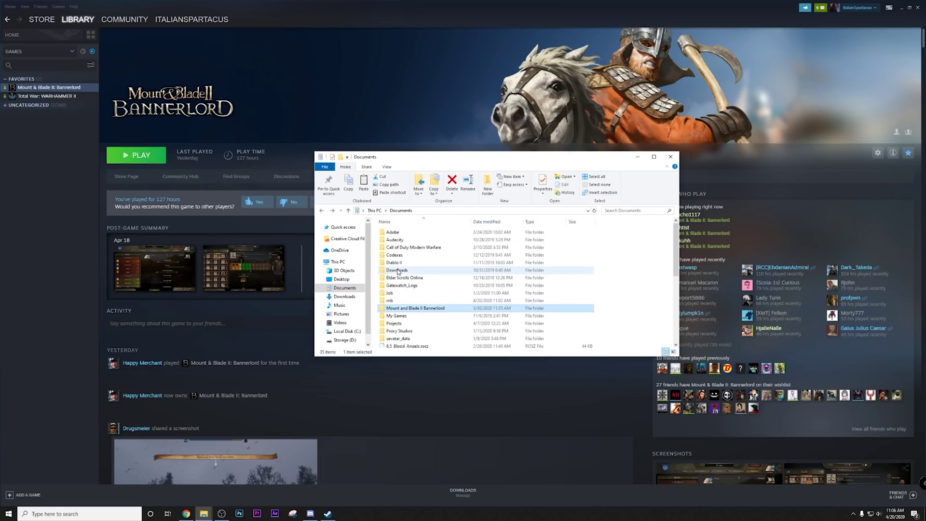
double_click(401, 300)
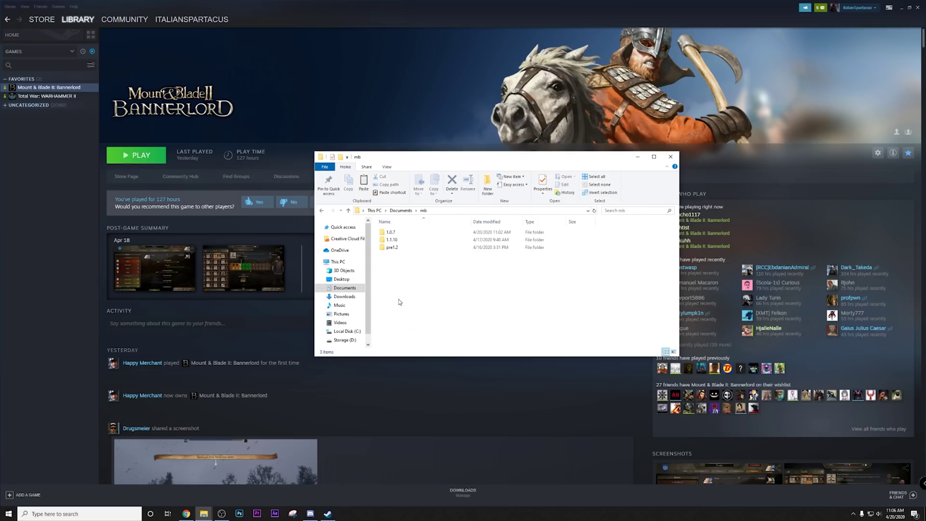
click(393, 248)
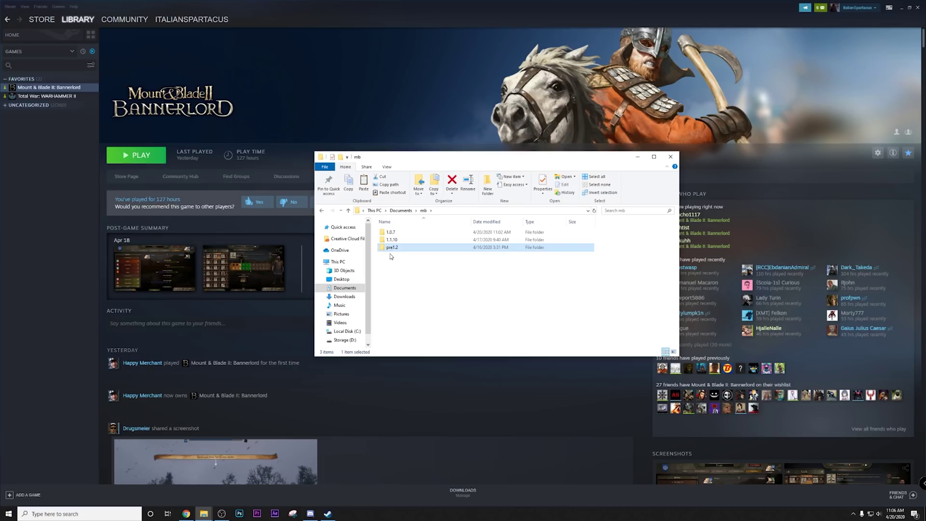
click(393, 240)
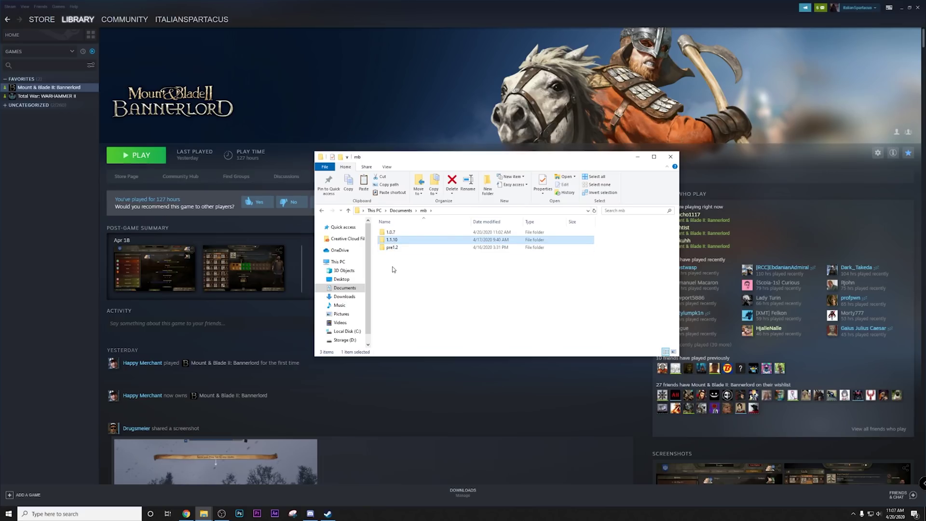
click(391, 232)
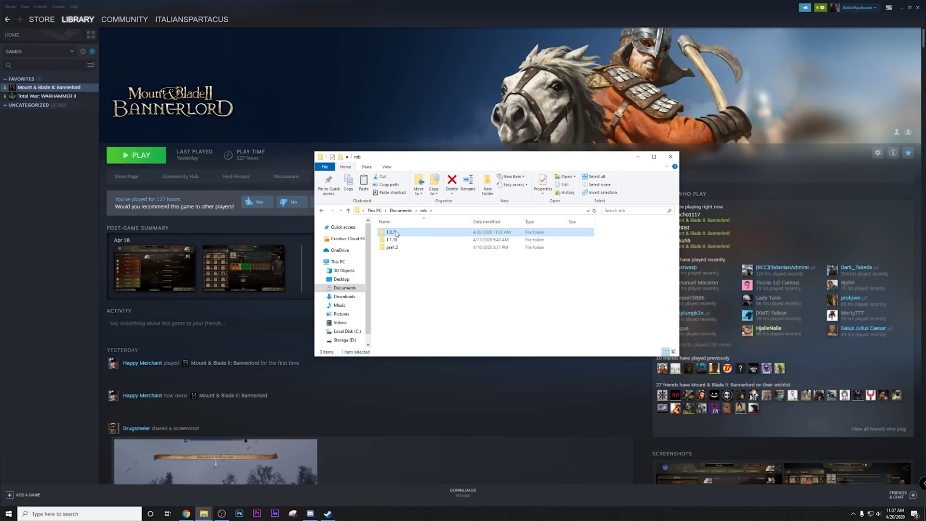
click(407, 273)
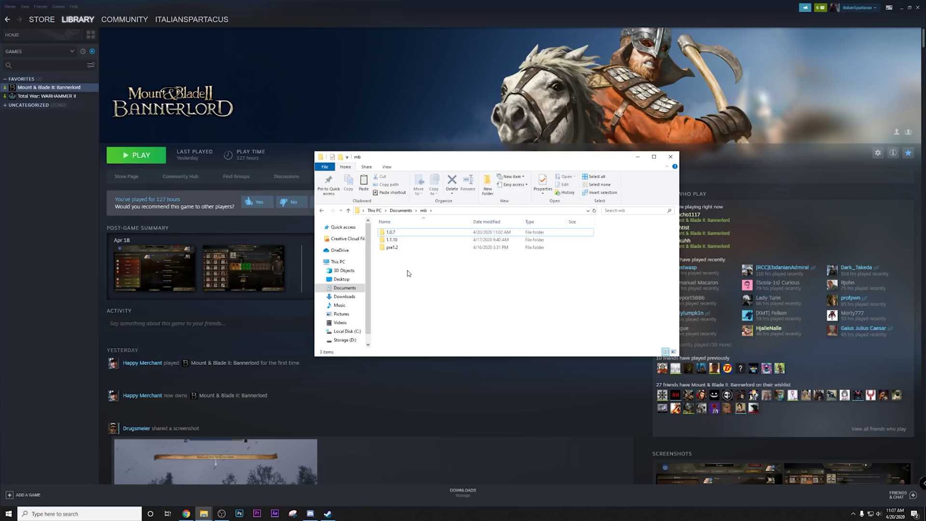
Create a folder named "video" inside mb and paste the copied save files into it
right_click(407, 273)
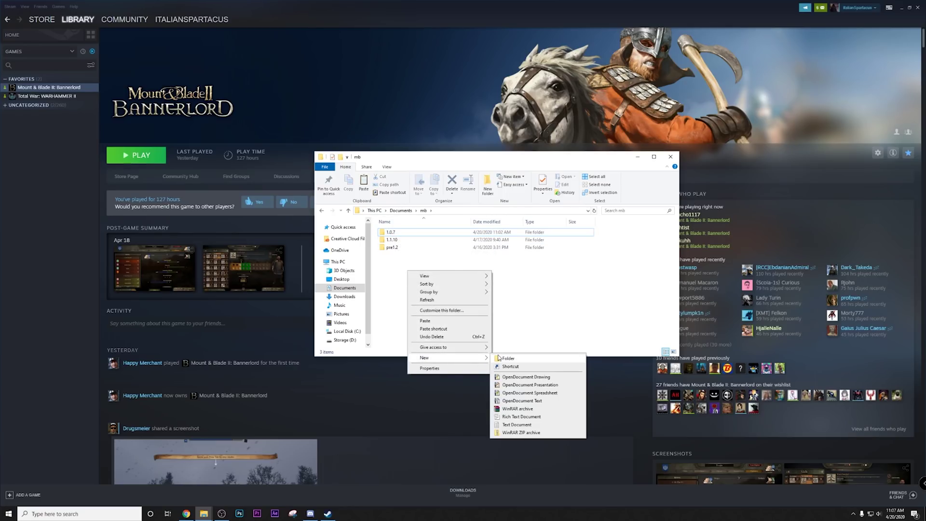
click(501, 357)
text(video)
key(Return)
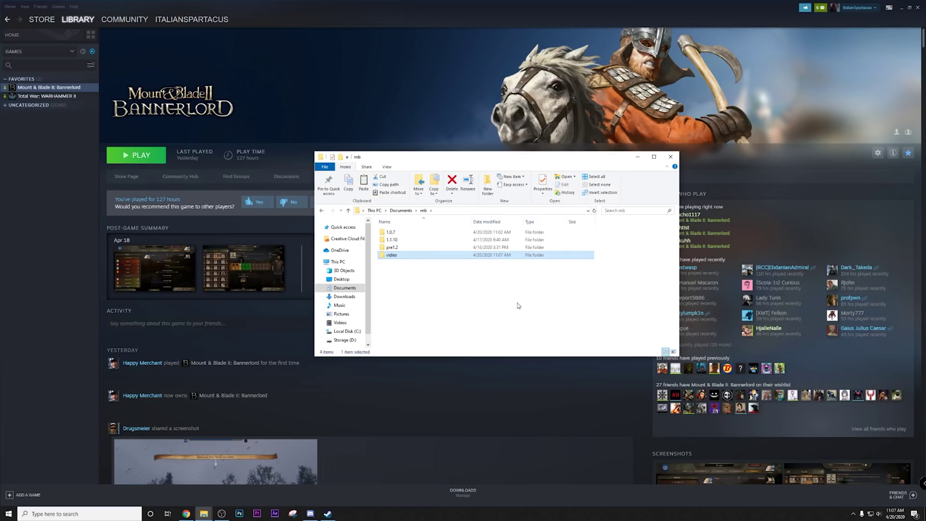
double_click(466, 255)
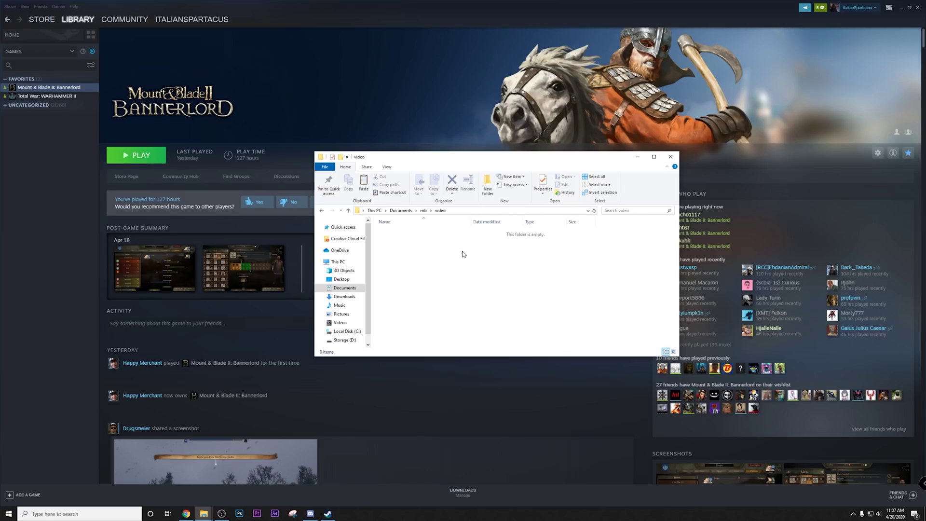
key(ctrl+v)
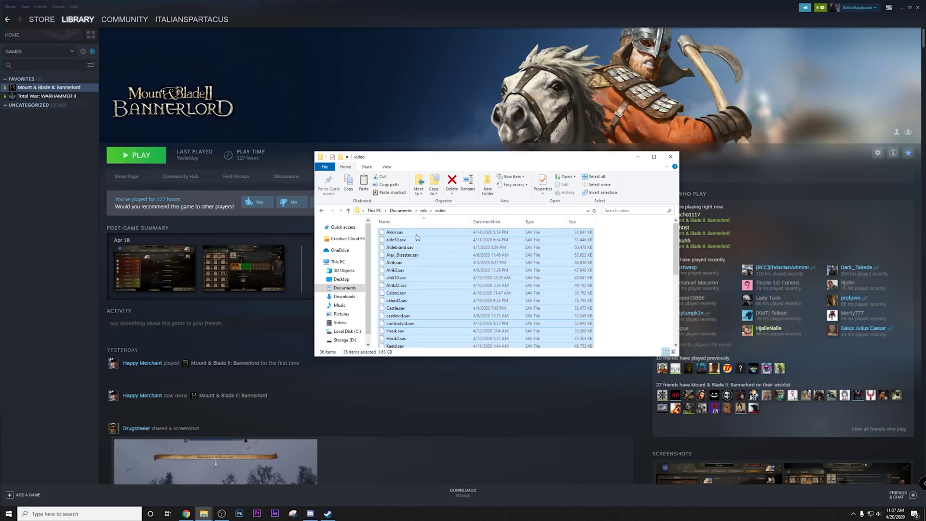
Examine the backed-up saves in pre1.2, Game Saves, Native, and return to the mb folder
key(BackSpace)
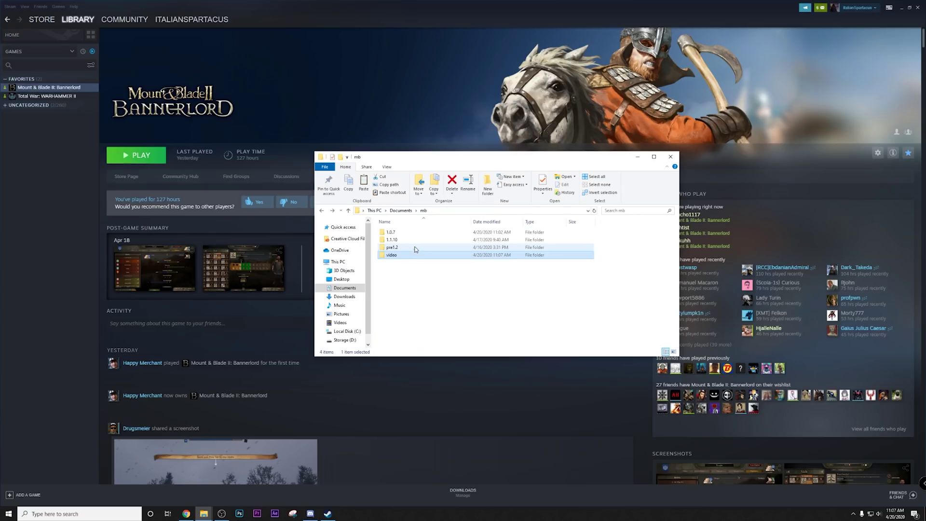
double_click(415, 247)
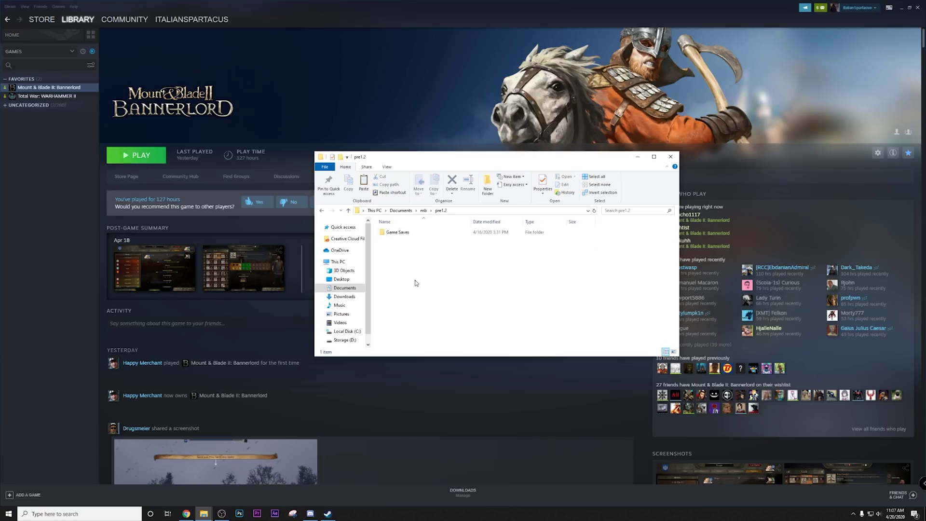
double_click(413, 232)
double_click(403, 232)
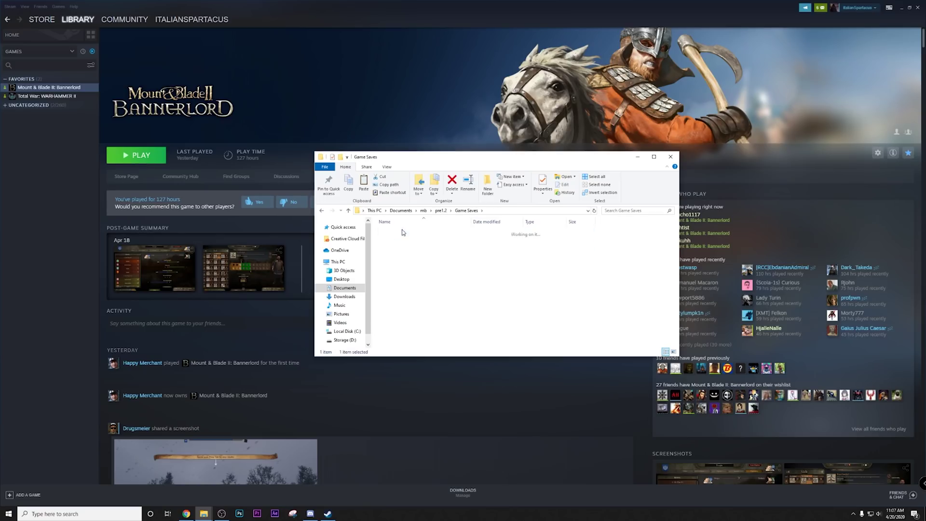
scroll(437, 333, down, 1)
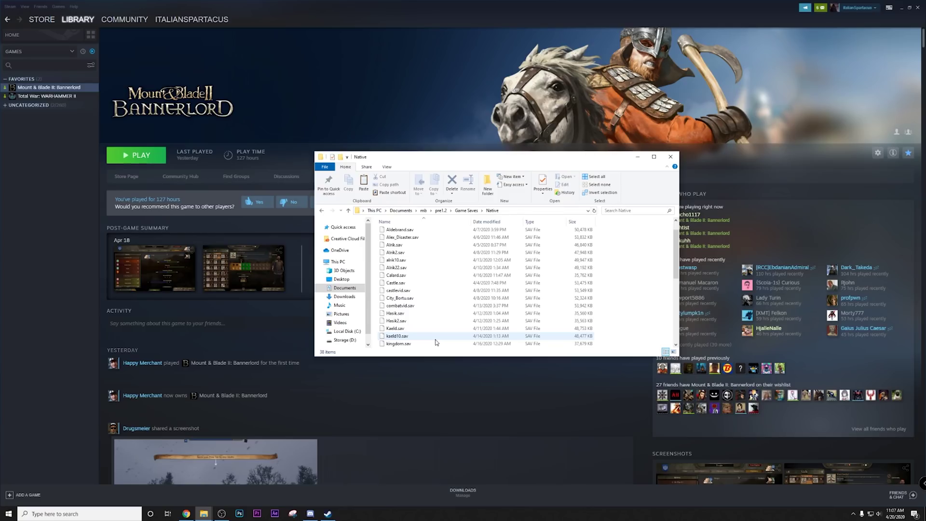
scroll(448, 309, up, 1)
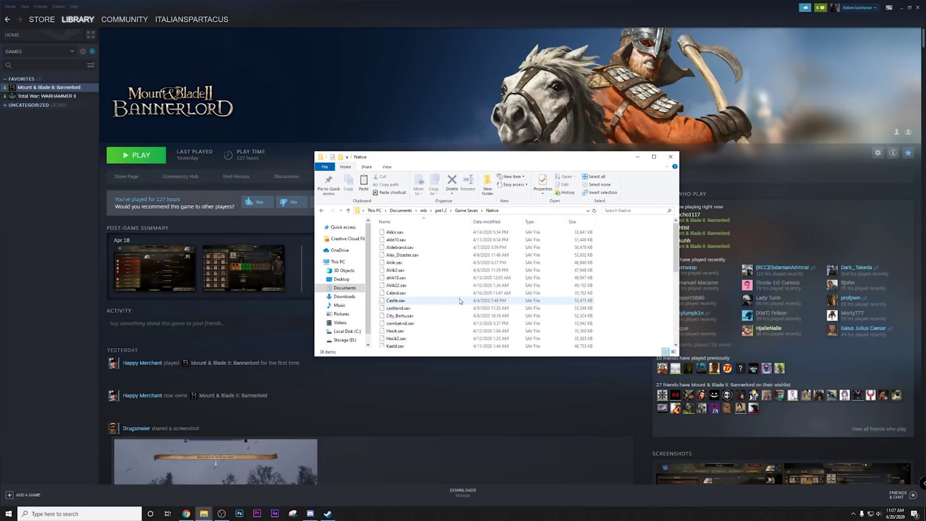
key(BackSpace)
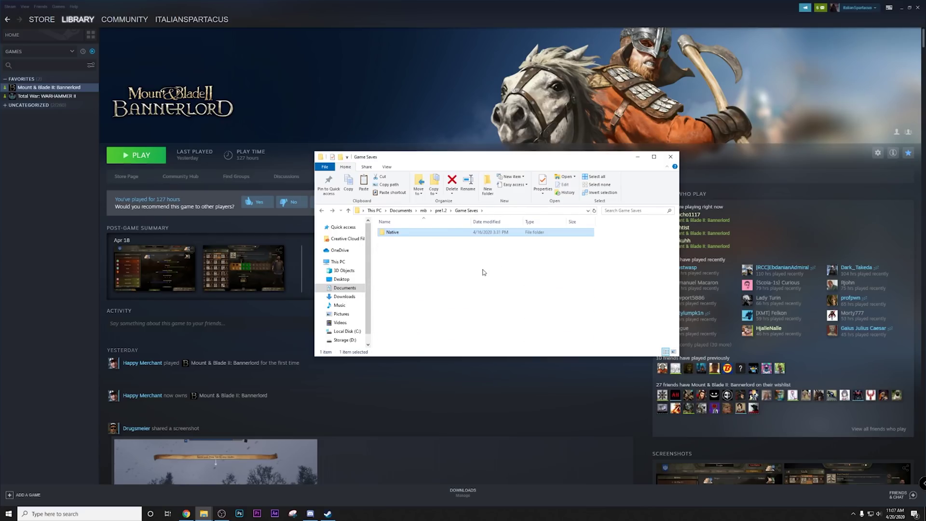
key(BackSpace)
key(BackSpace)
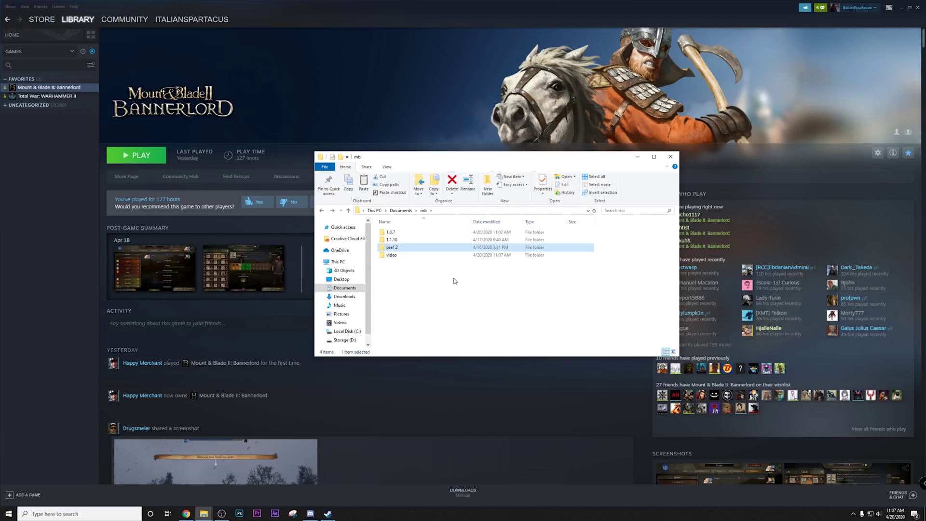
Minimize the file window, opt Bannerlord into the e1.0.0 beta branch, and pause the resulting update
click(637, 156)
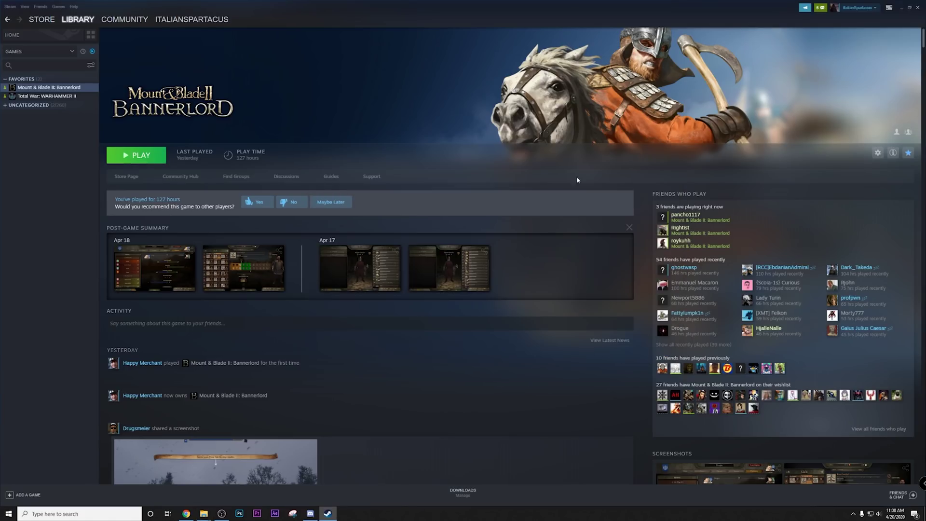
right_click(28, 90)
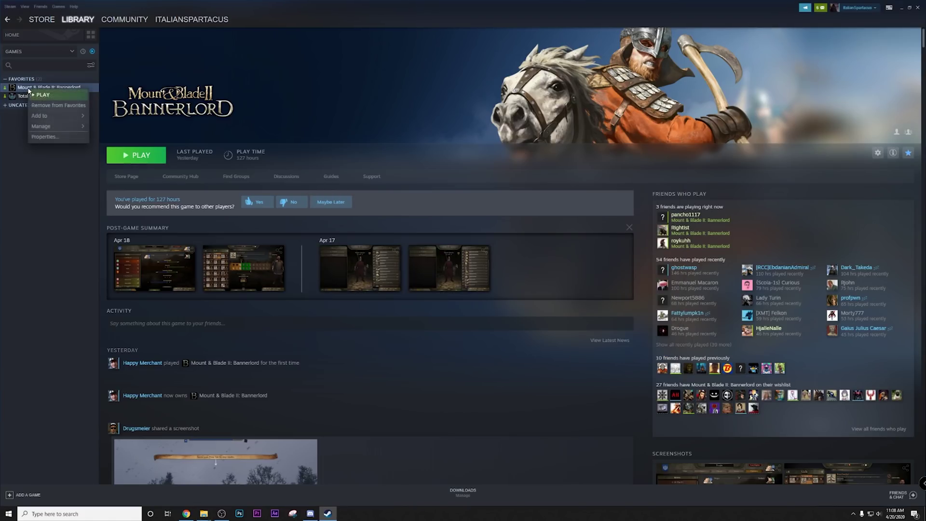
click(39, 138)
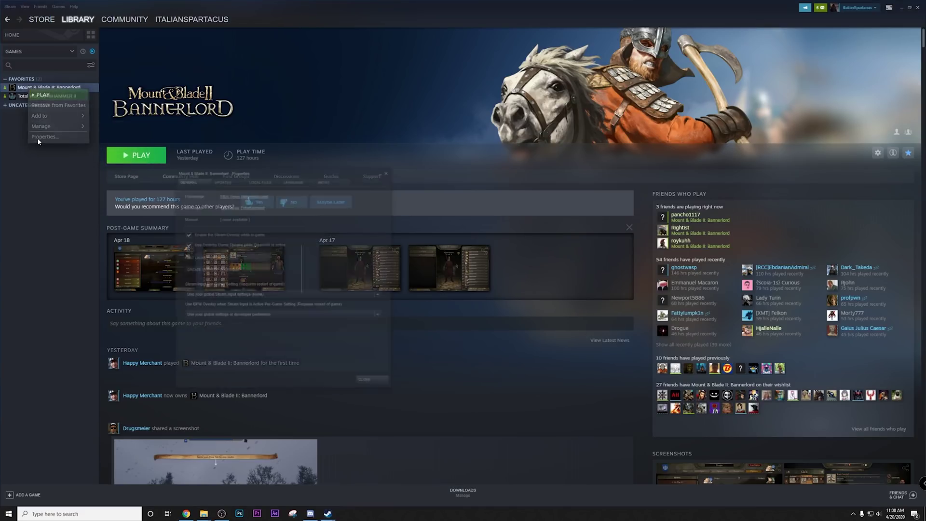
click(329, 181)
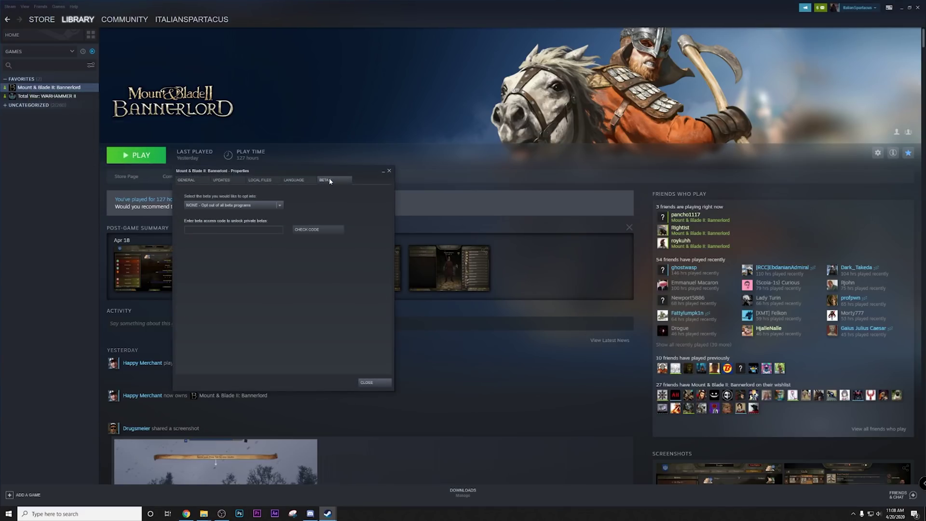
click(228, 207)
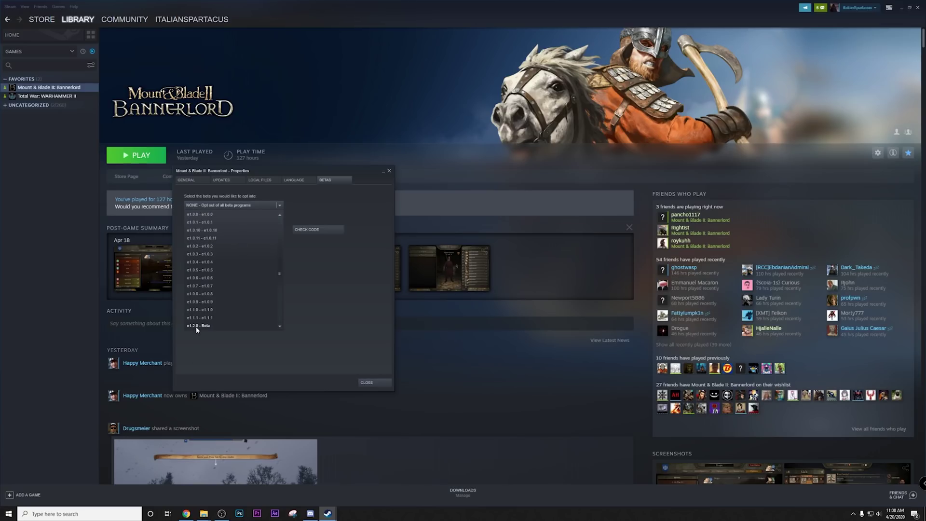
scroll(197, 323, up, 1)
click(200, 223)
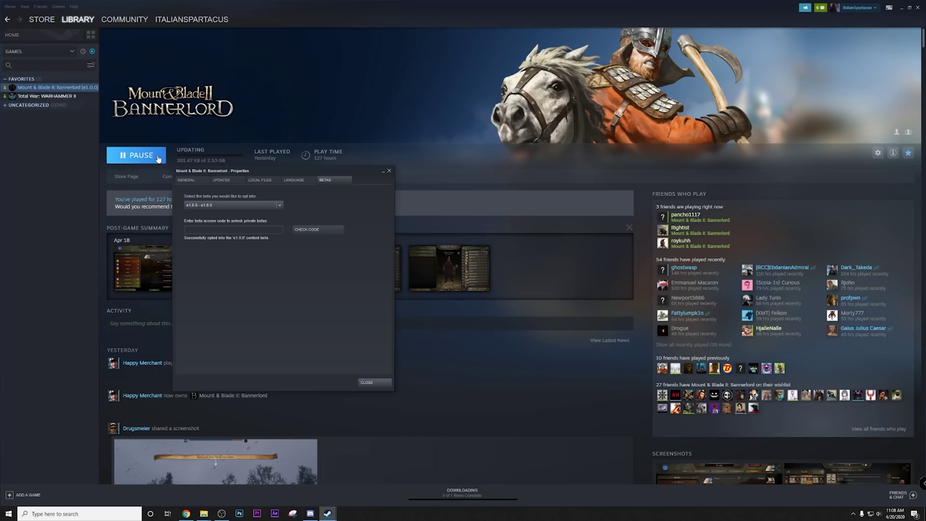
click(169, 205)
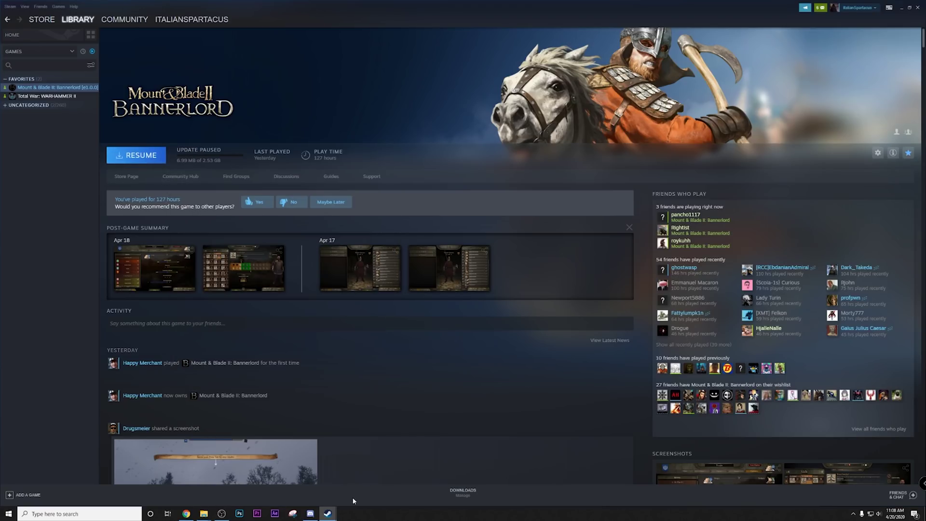
Bring Bannerlord's Properties window forward, opt into the e1.1.1 beta branch, and switch it to e1.1.0
mouse_move(328, 513)
click(372, 496)
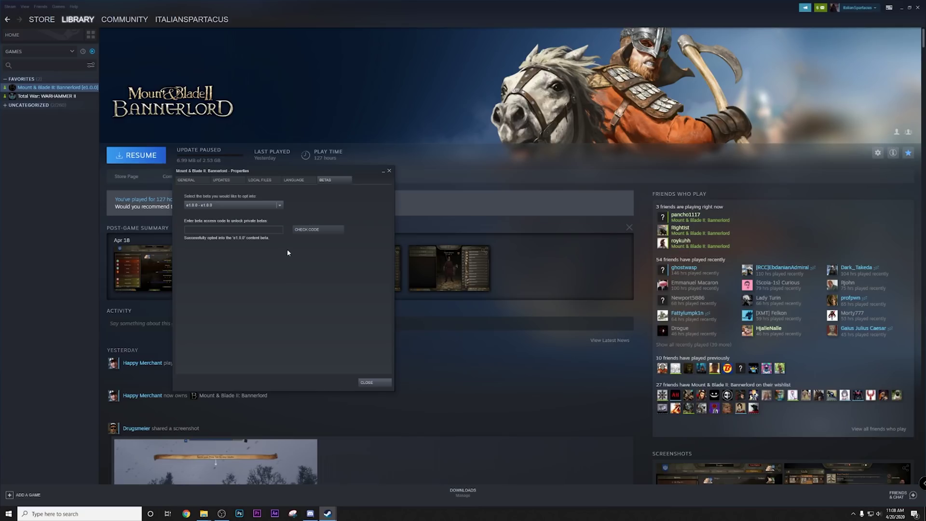
click(264, 205)
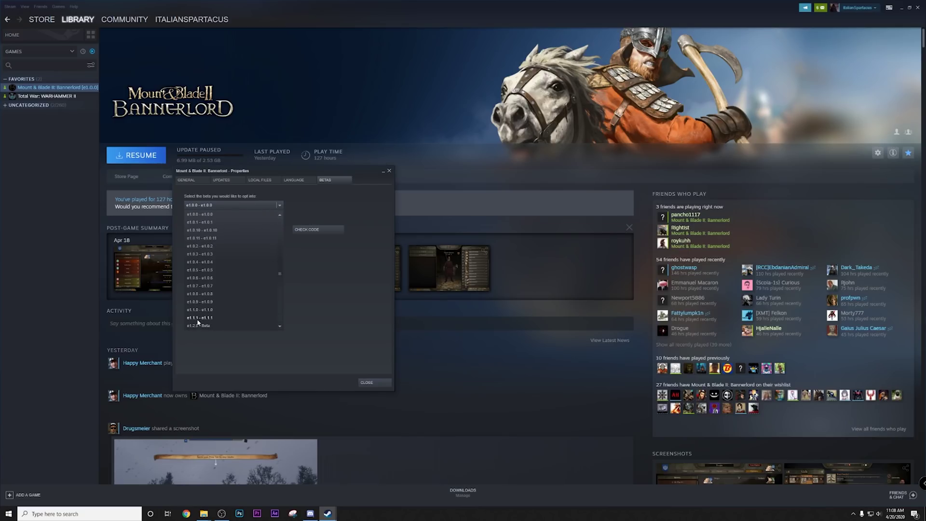
click(198, 318)
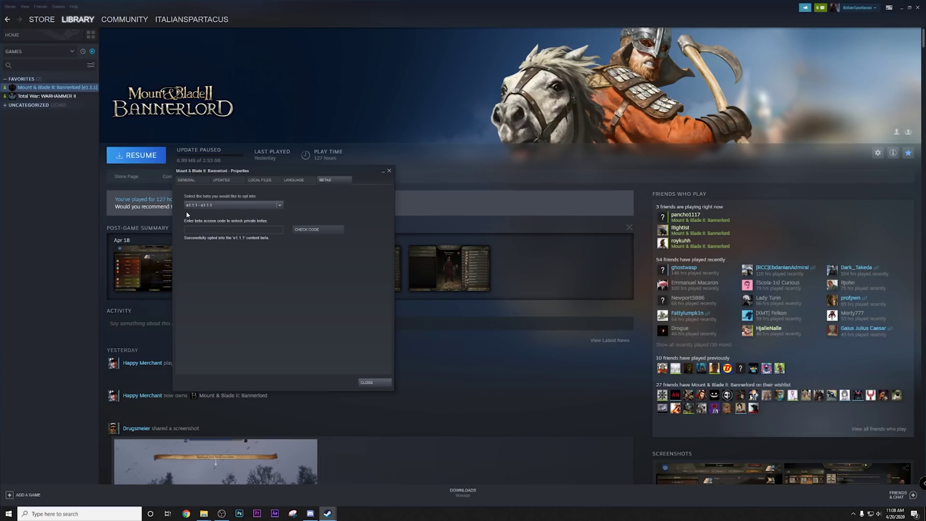
click(202, 207)
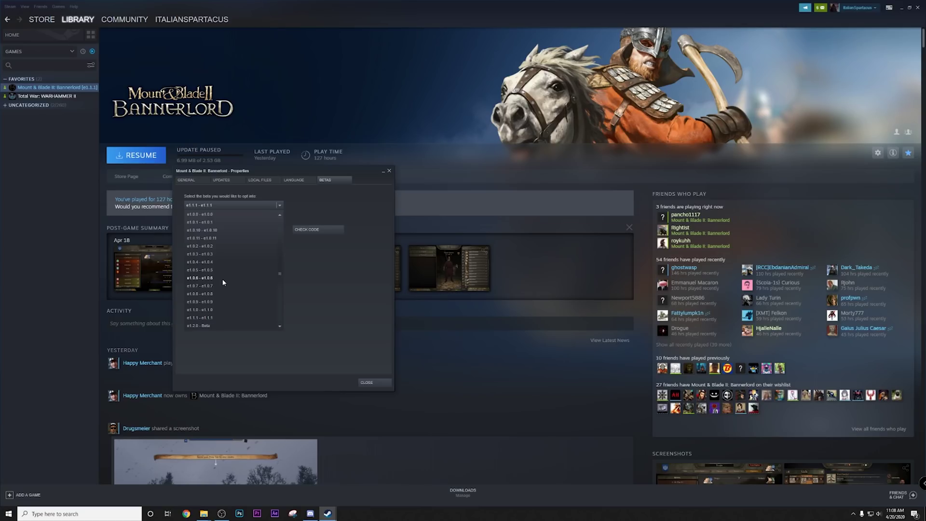
click(220, 313)
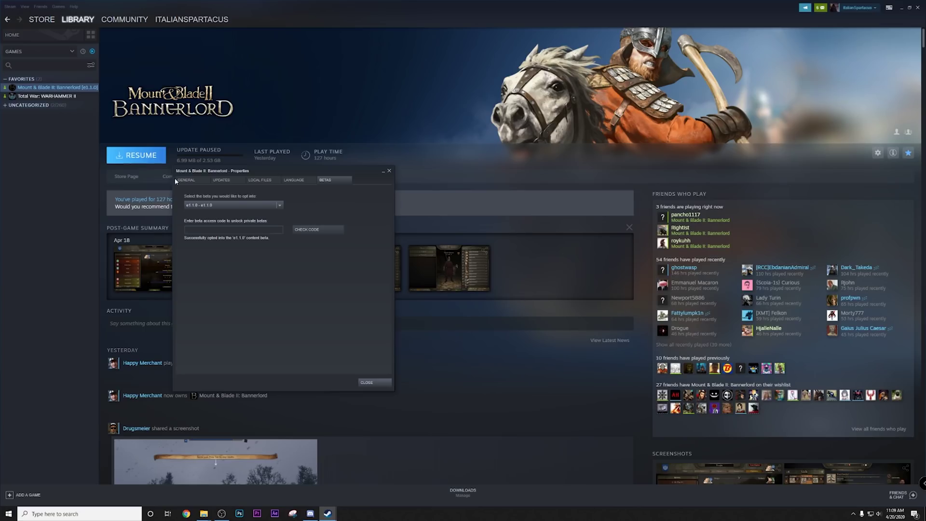
Change the selected beta branch to e1.1.1 and back to e1.1.0
click(280, 206)
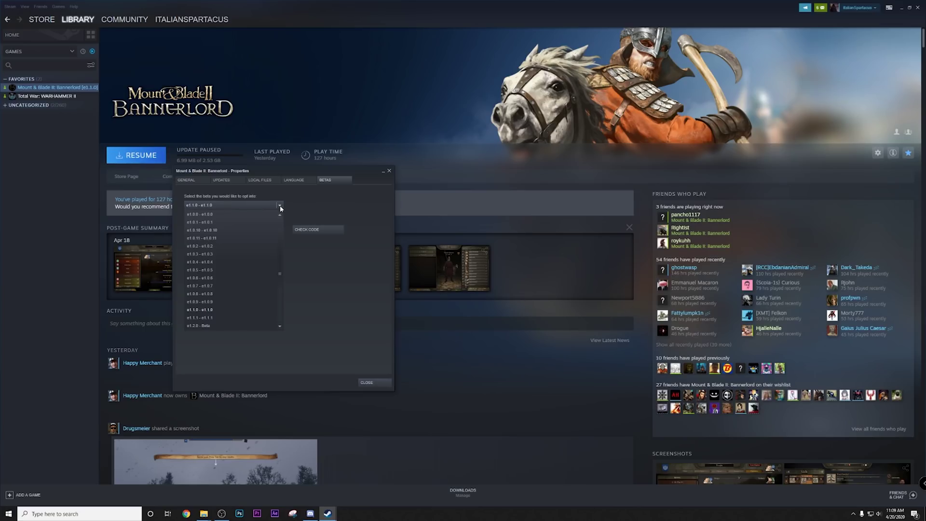
click(279, 206)
click(279, 206)
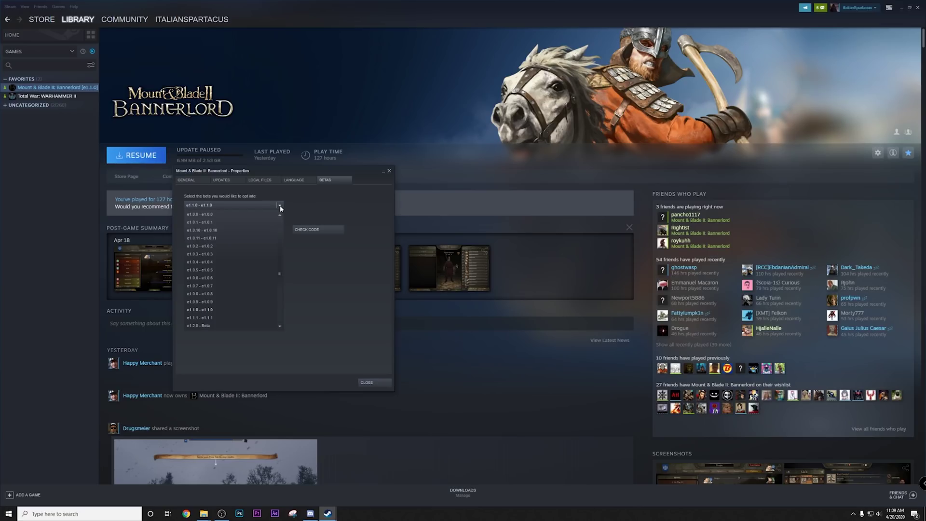
click(208, 317)
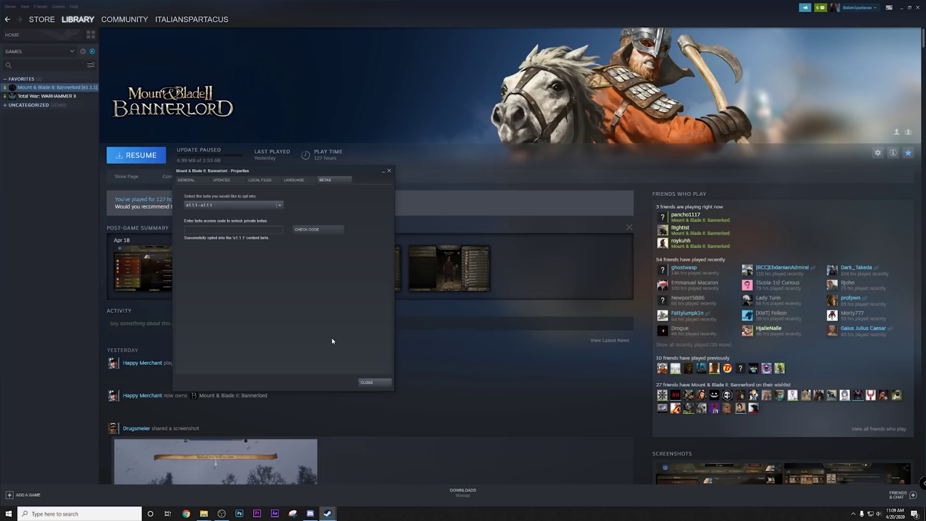
click(214, 207)
click(205, 311)
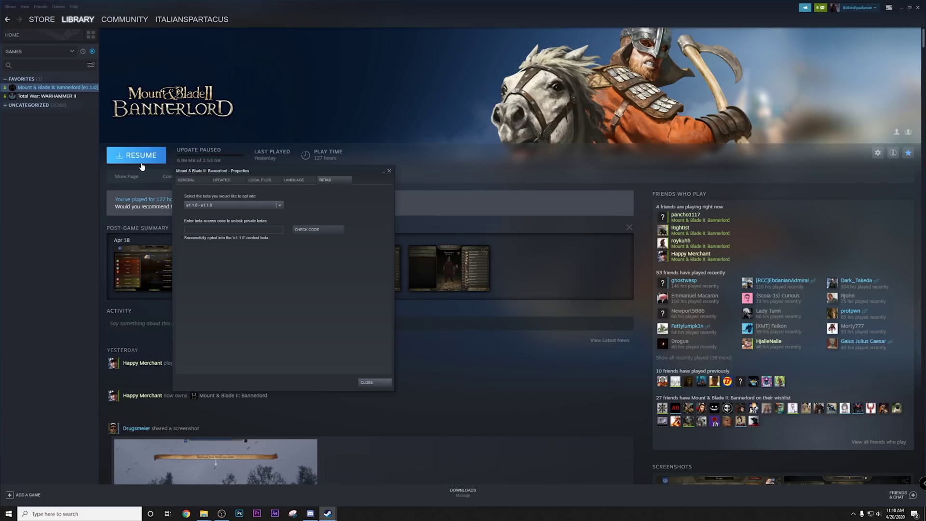
Opt Bannerlord out of all beta programs and close its Properties window
click(201, 205)
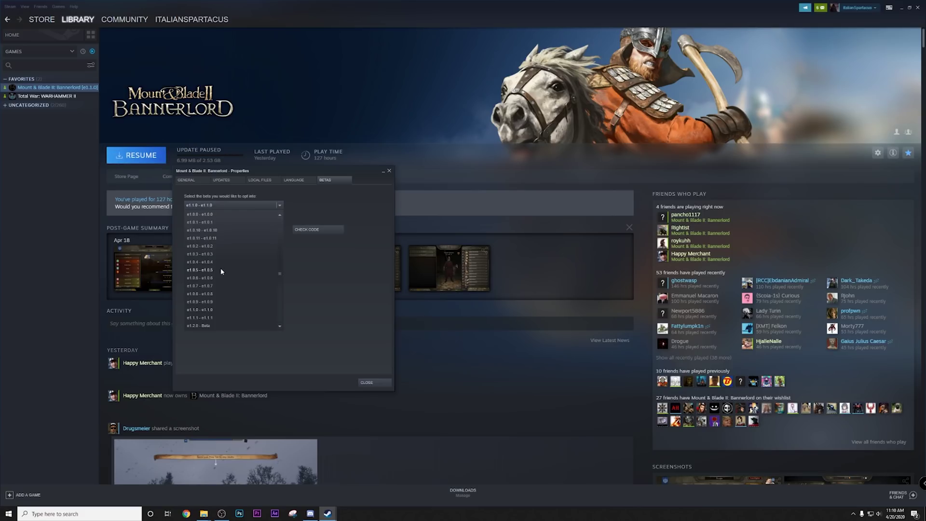
click(251, 215)
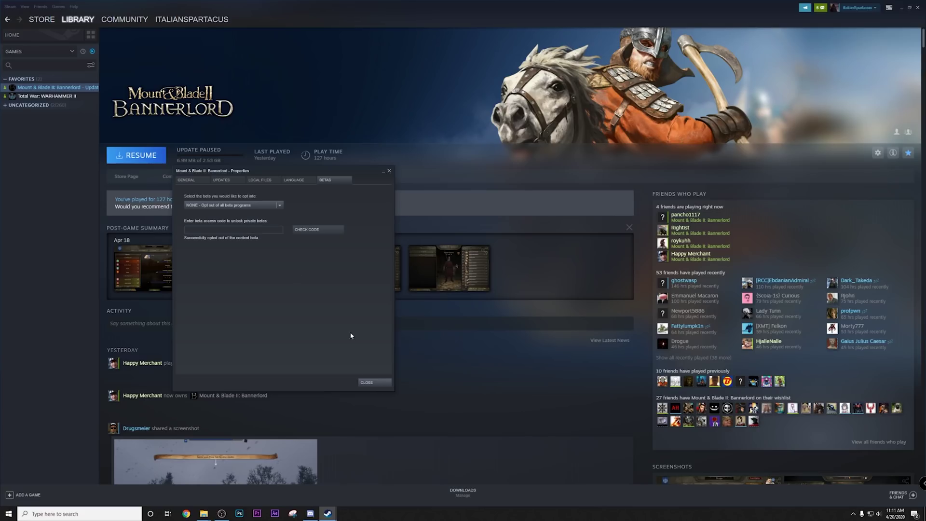
click(372, 383)
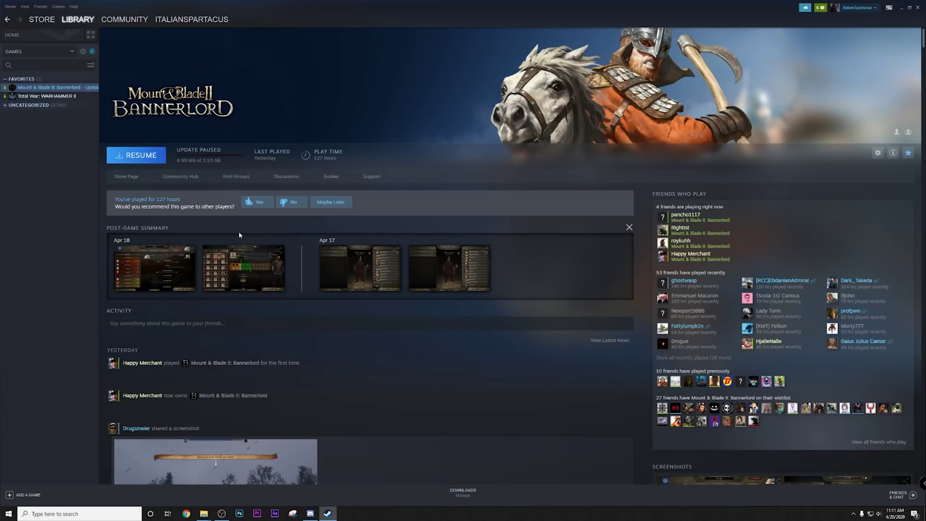
Reopen Bannerlord's properties to review the local file options, including verifying game file integrity, and the beta settings
right_click(57, 87)
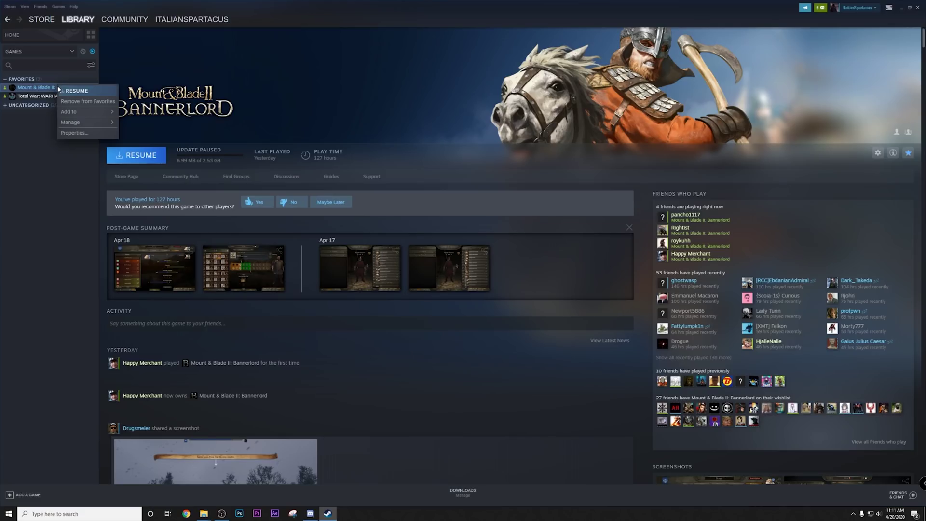
click(77, 135)
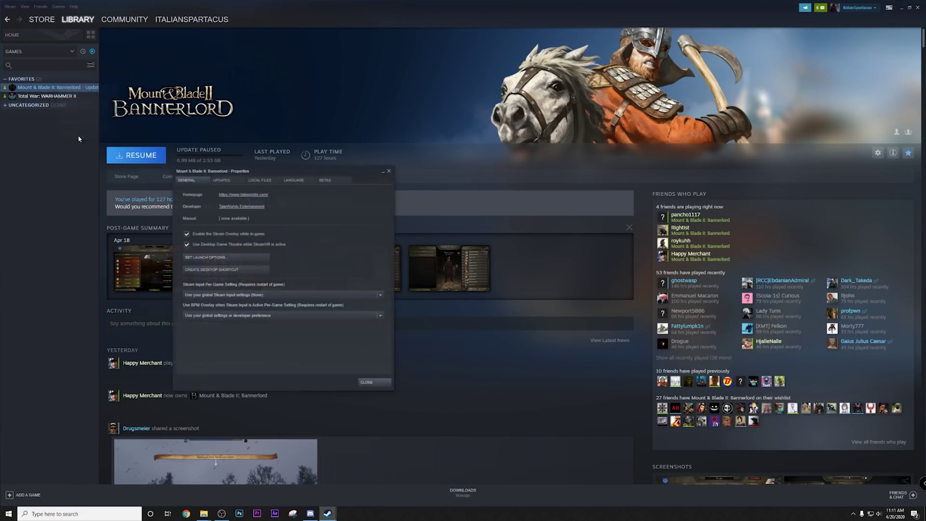
click(254, 181)
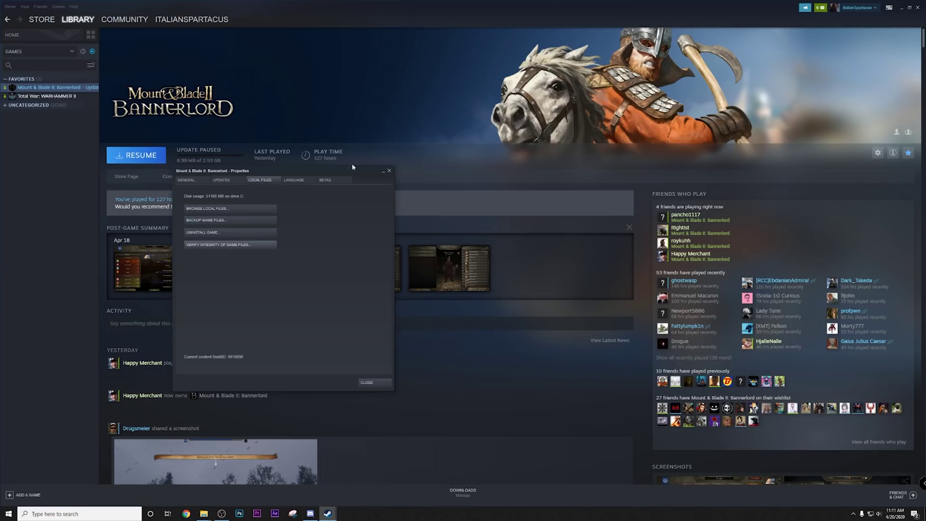
click(328, 180)
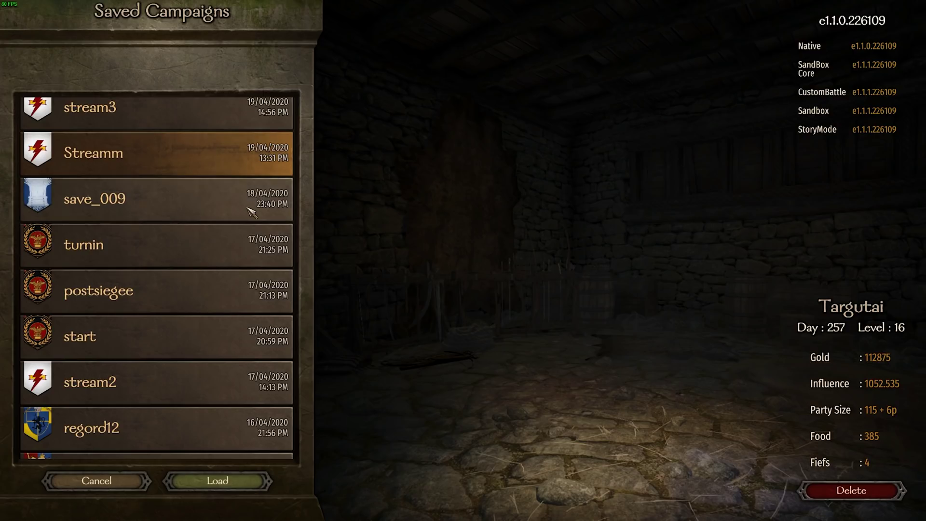
Select the Alrik save among Bannerlord's saved campaigns and start loading it
scroll(230, 208, down, 3)
scroll(230, 207, down, 15)
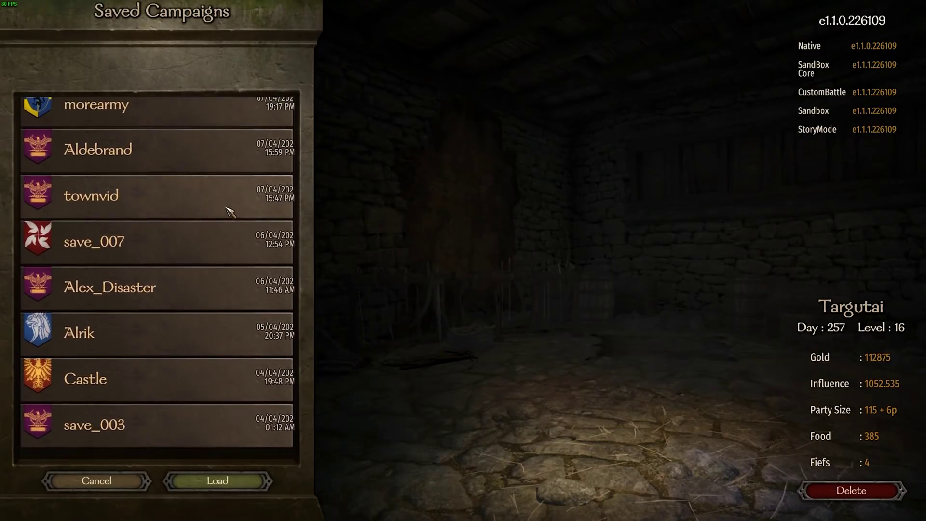
click(212, 355)
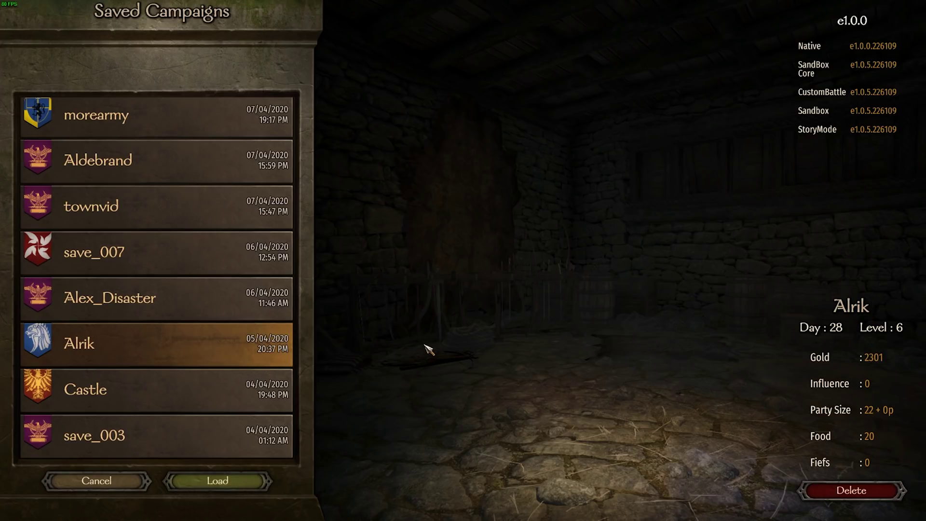
key(Return)
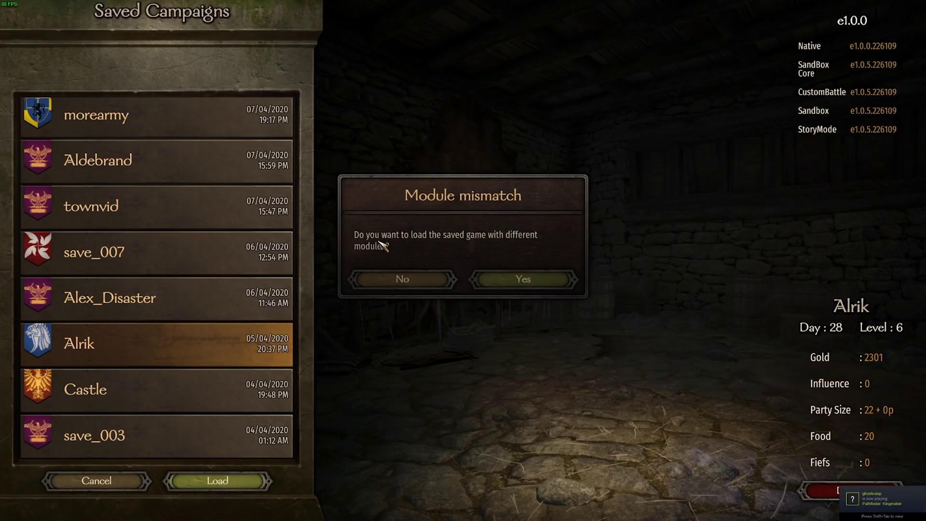